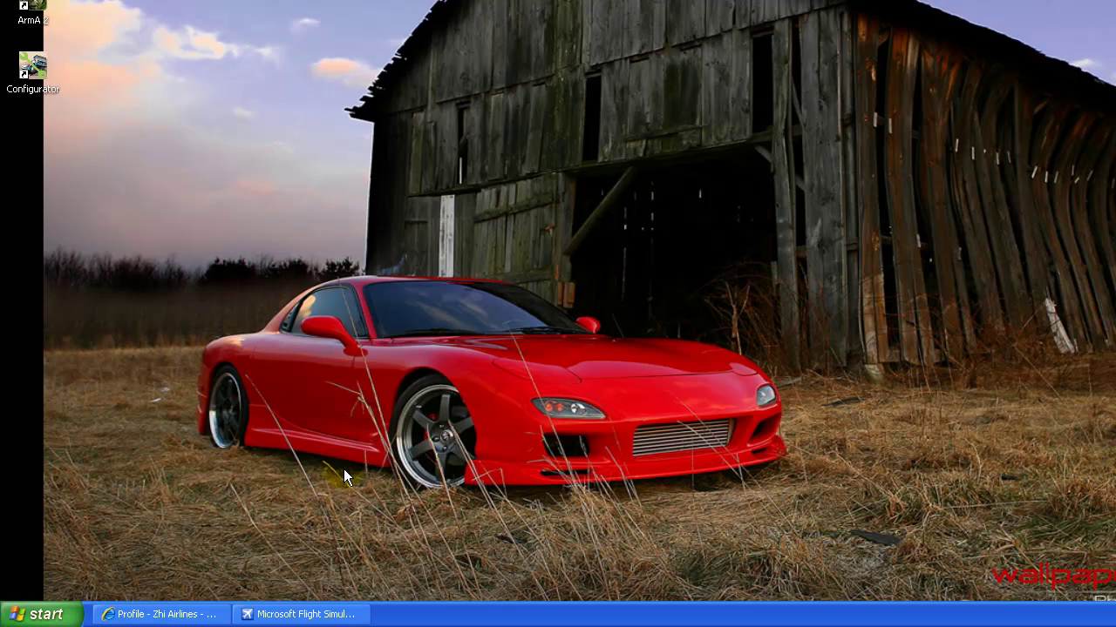
Step: Switch to the Internet Explorer window and open the Zhi Airlines home page
left_click(139, 614)
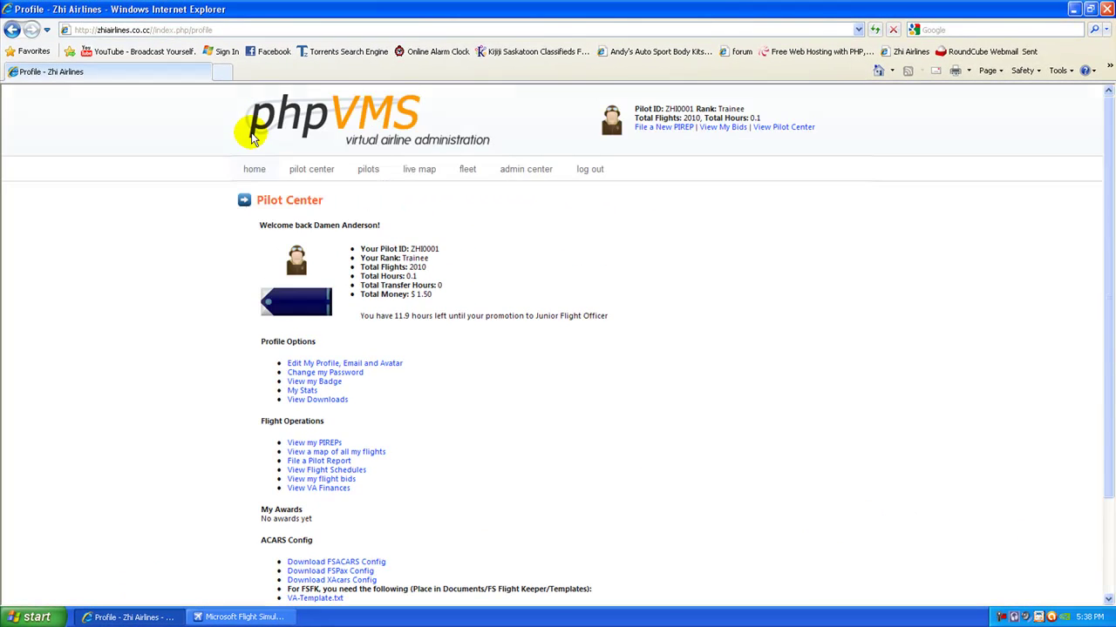
left_click(253, 169)
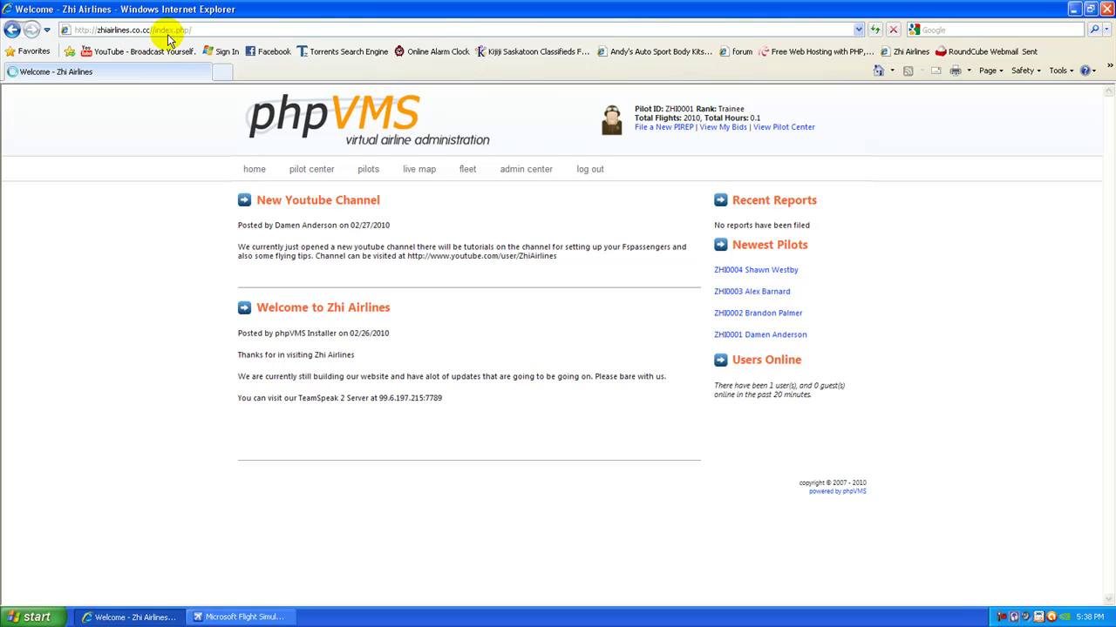
left_click(98, 32)
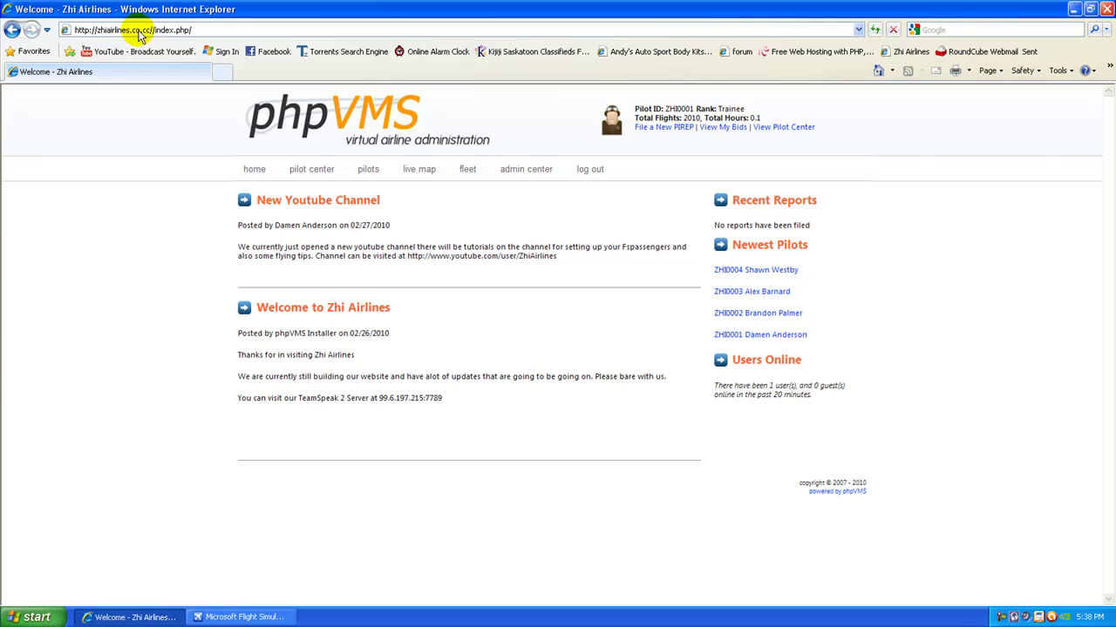
left_click(134, 240)
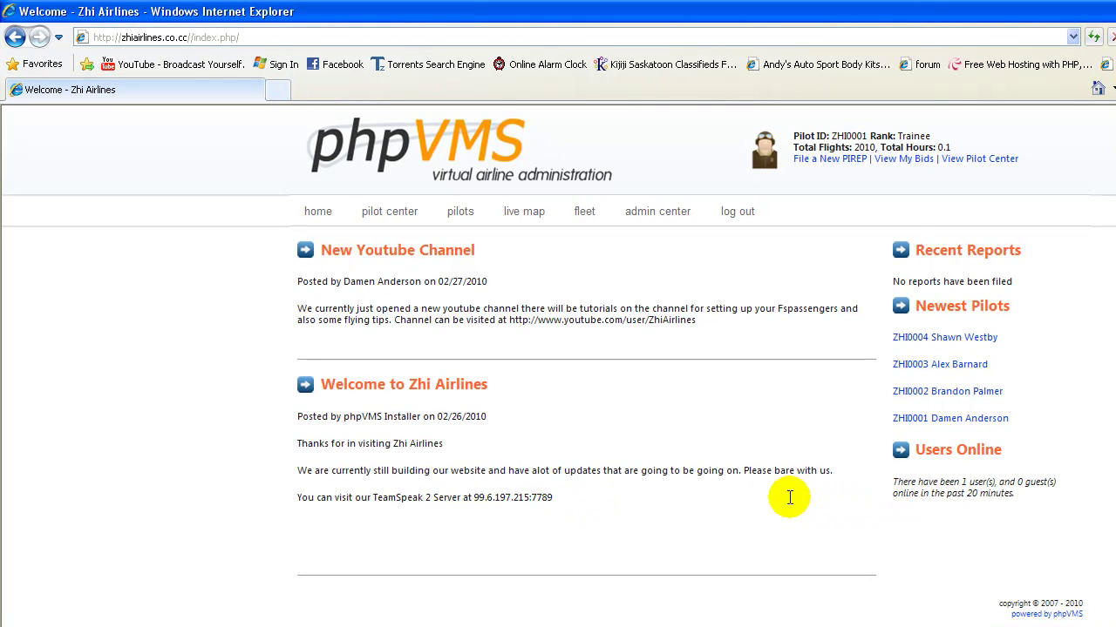
Step: Examine the TeamSpeak 2 server address in the "Welcome to Zhi Airlines" post
left_click_drag(570, 498, 471, 497)
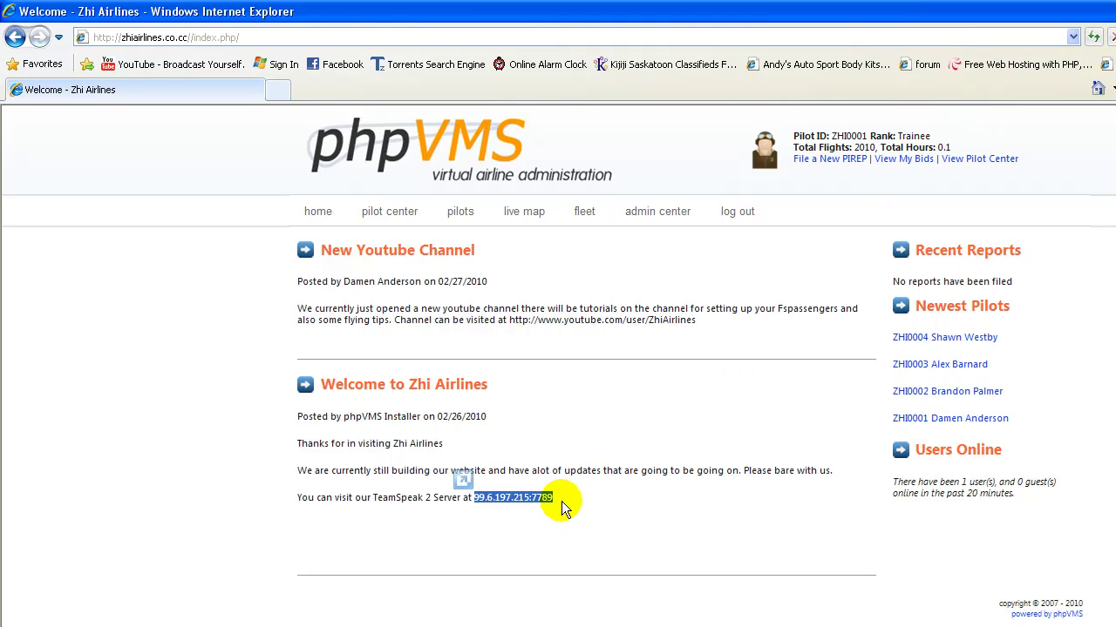
left_click_drag(556, 499, 470, 499)
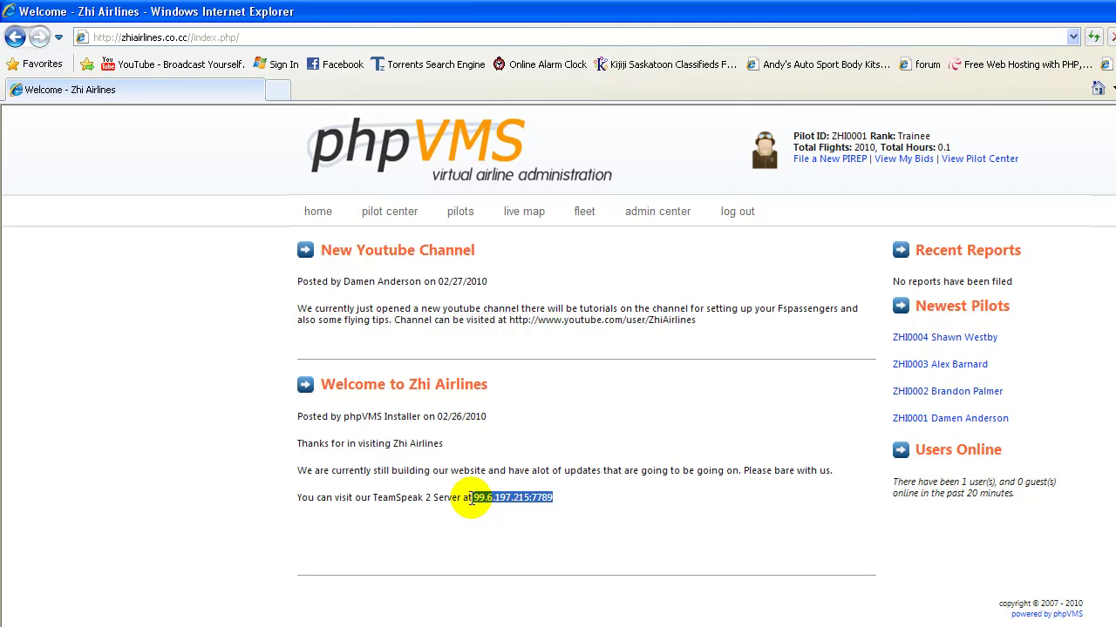
left_click(604, 498)
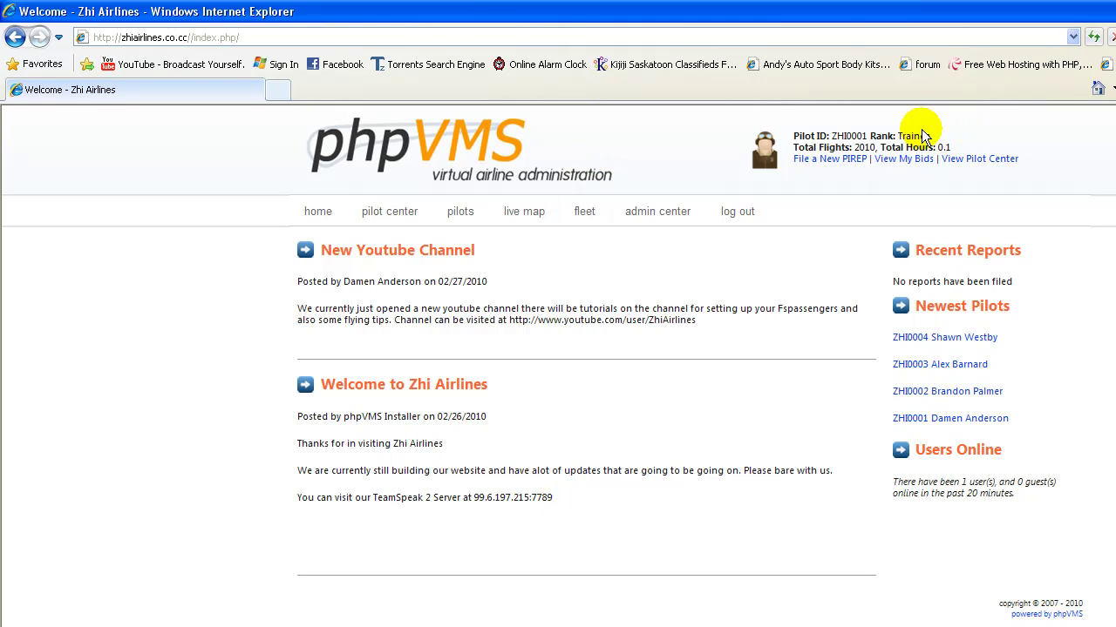
left_click_drag(556, 504, 471, 502)
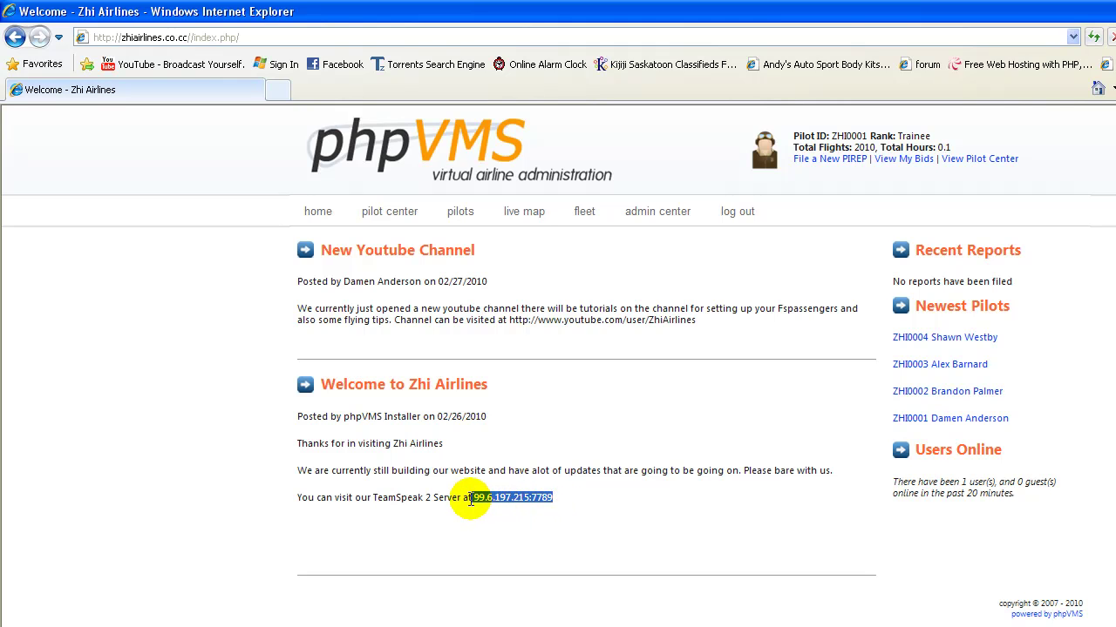
left_click(558, 495)
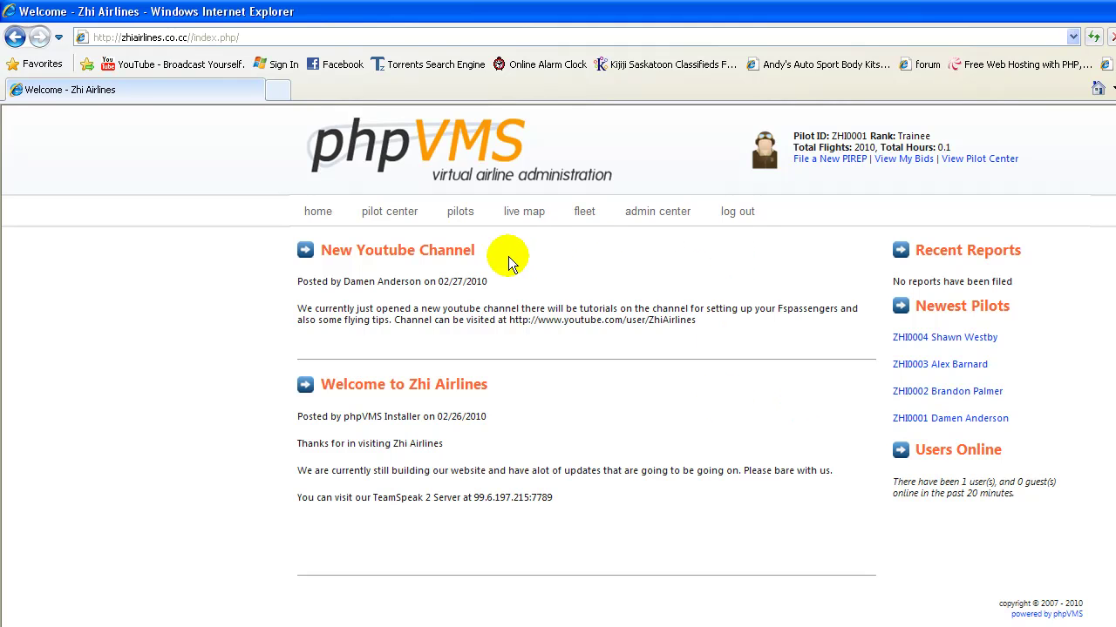
Step: Download the FSPax config from the pilot center and save it to the Desktop as ZHI_config
left_click(386, 212)
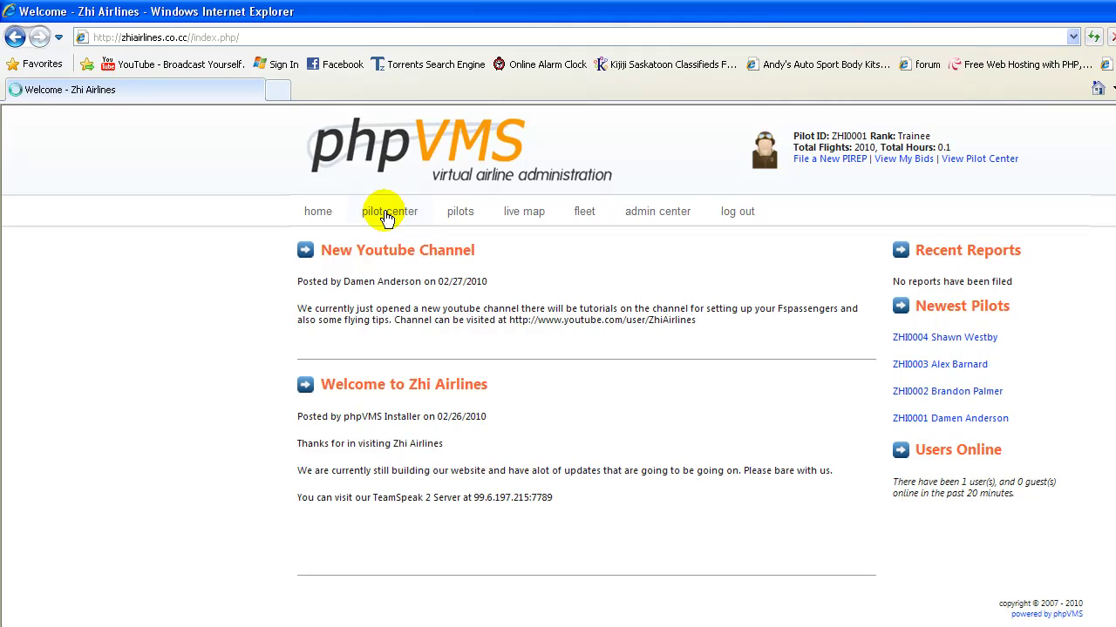
scroll(374, 262, "down", 3)
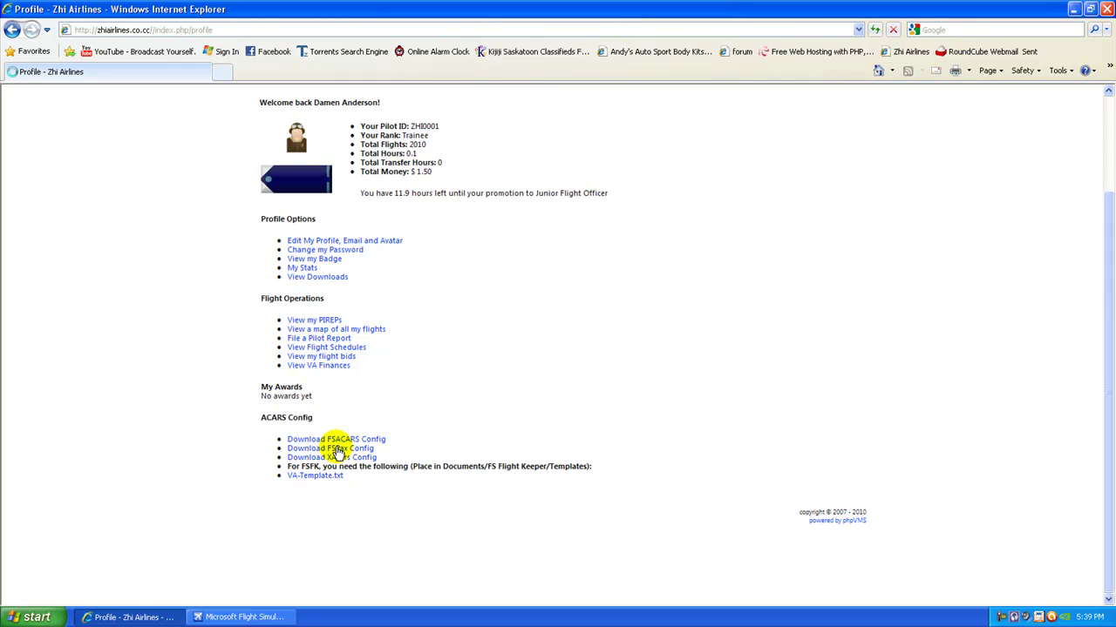
left_click(337, 449)
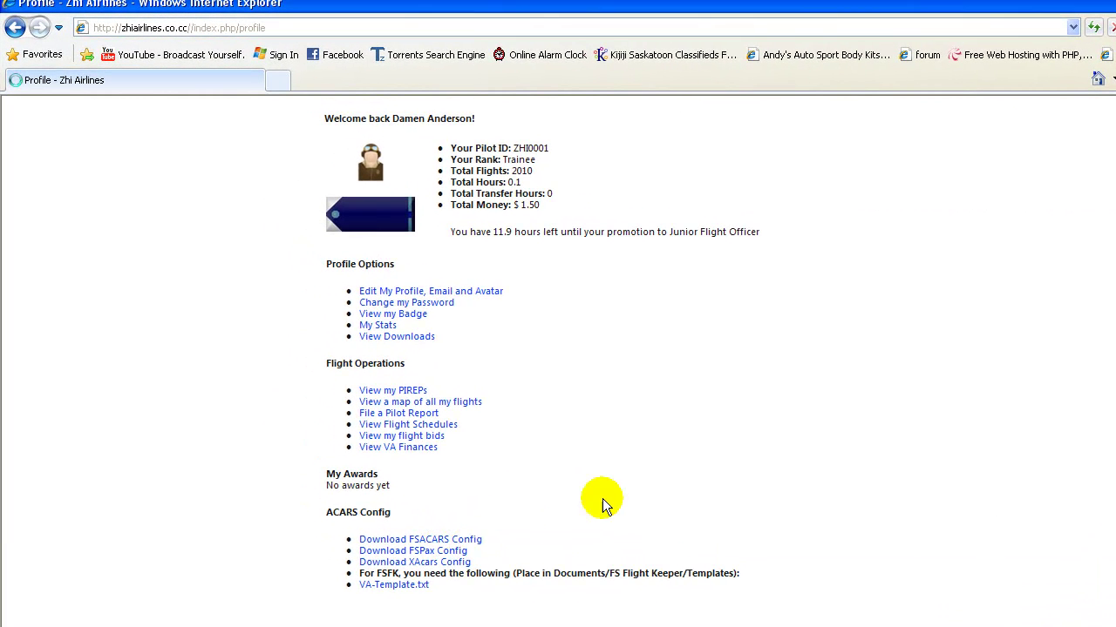
left_click(745, 391)
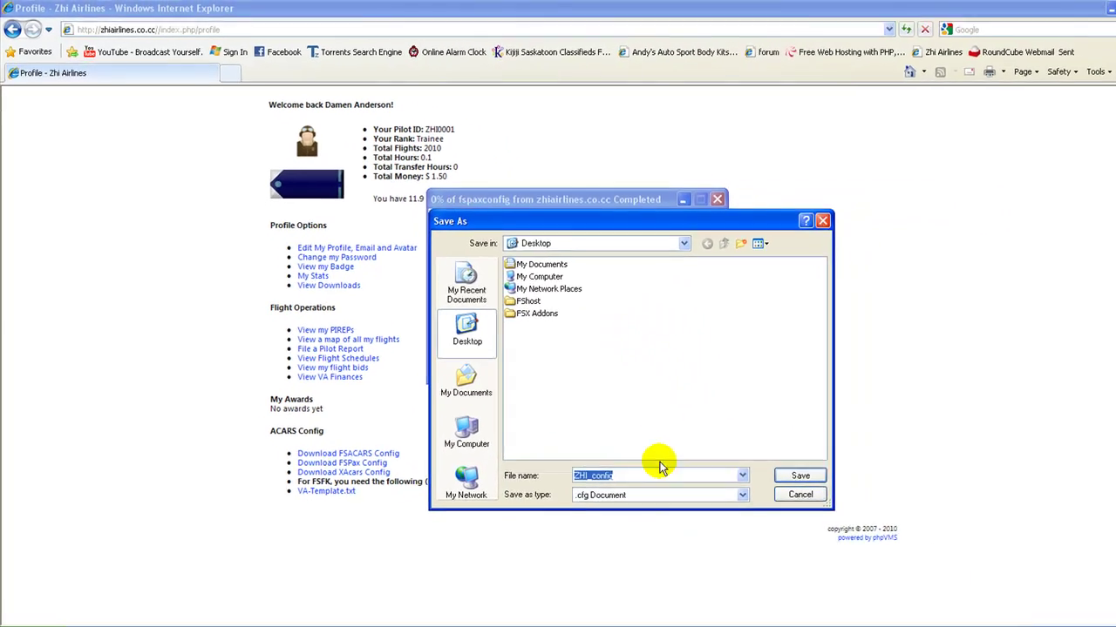
left_click(800, 475)
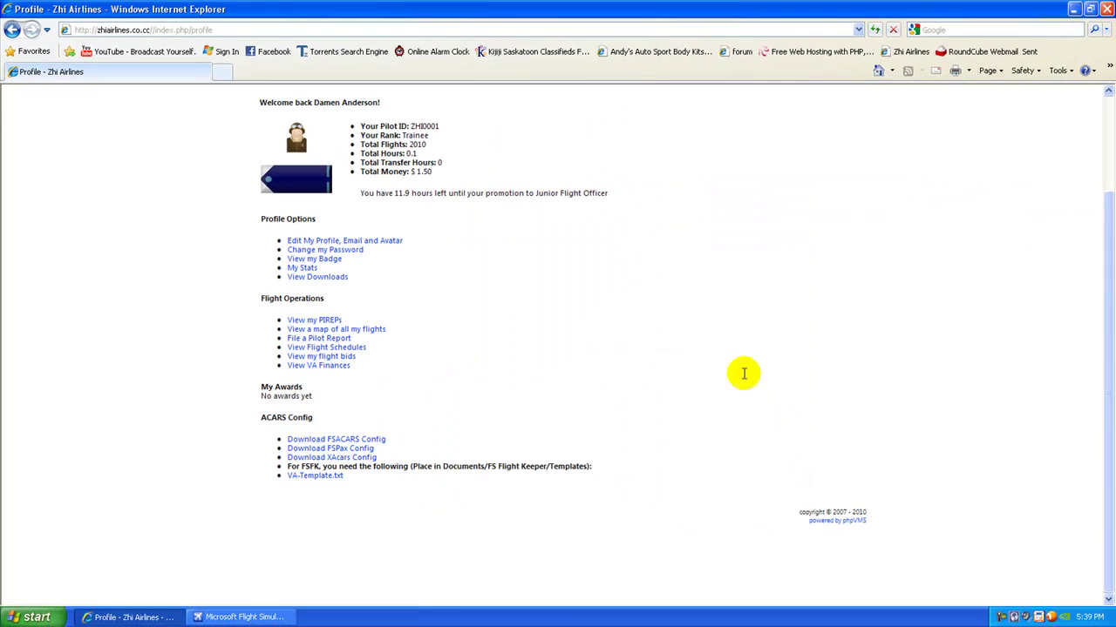
Step: Minimize the browser and cut the ZHI_config file on the desktop
left_click(1070, 14)
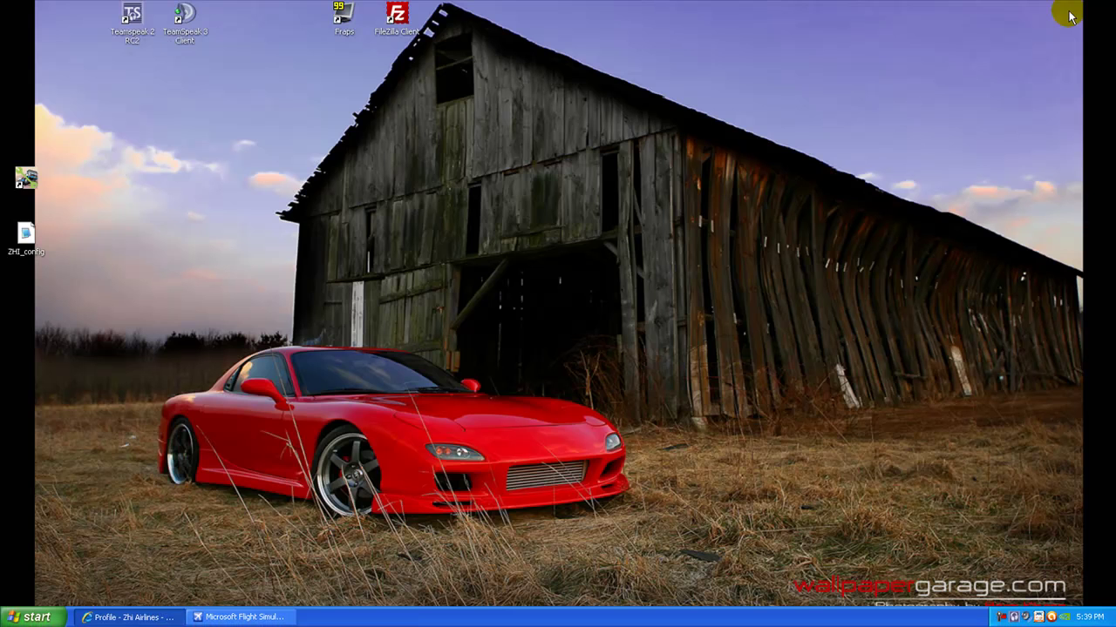
right_click(26, 245)
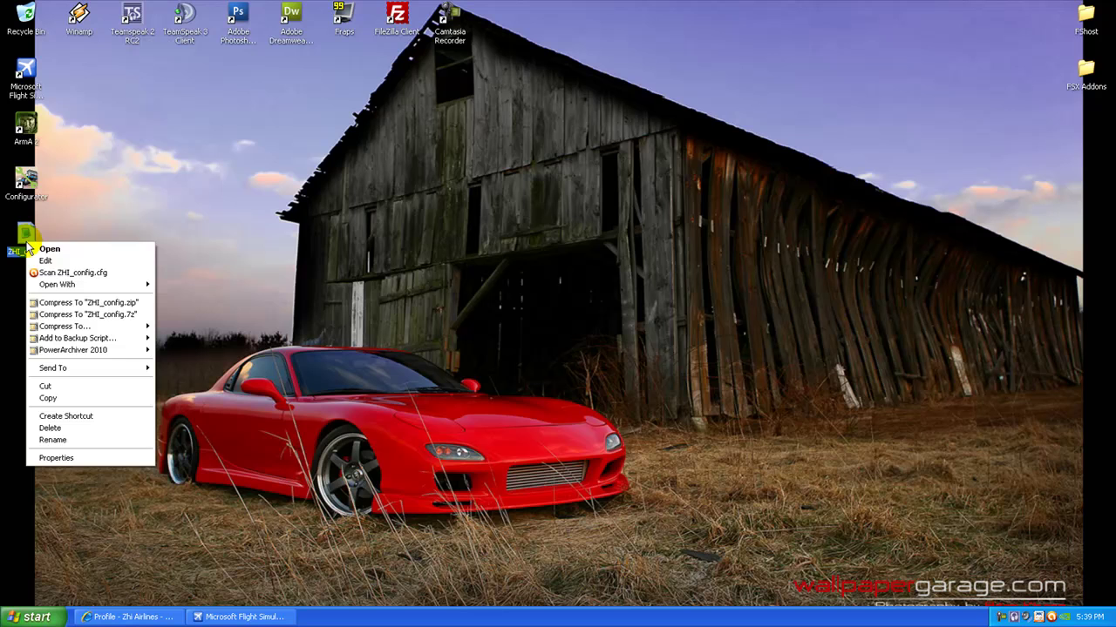
left_click(43, 386)
Step: View the folder C:\Program Files\Microsoft Games\Microsoft Flight Simulator X\FsPassengers\Config_va and close its window
left_click(31, 617)
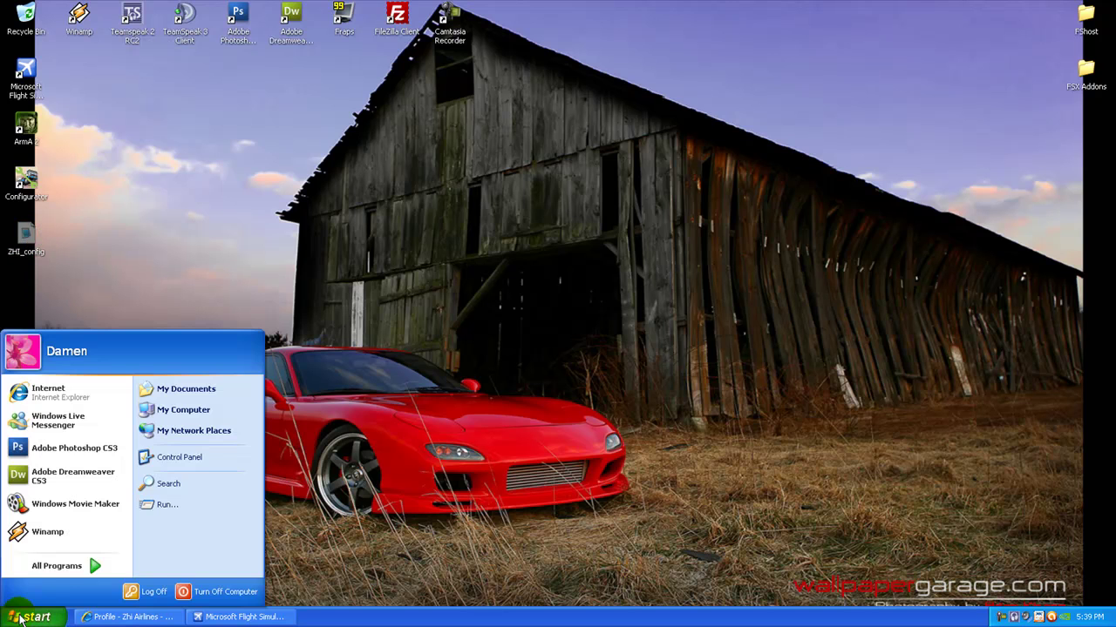
left_click(199, 419)
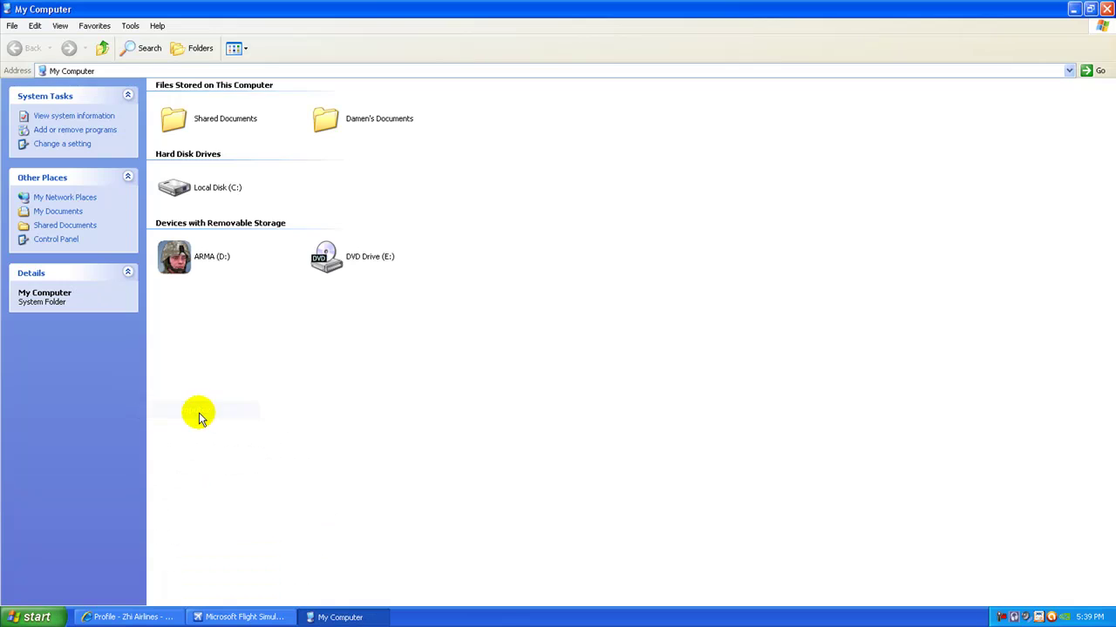
double_click(200, 189)
double_click(779, 96)
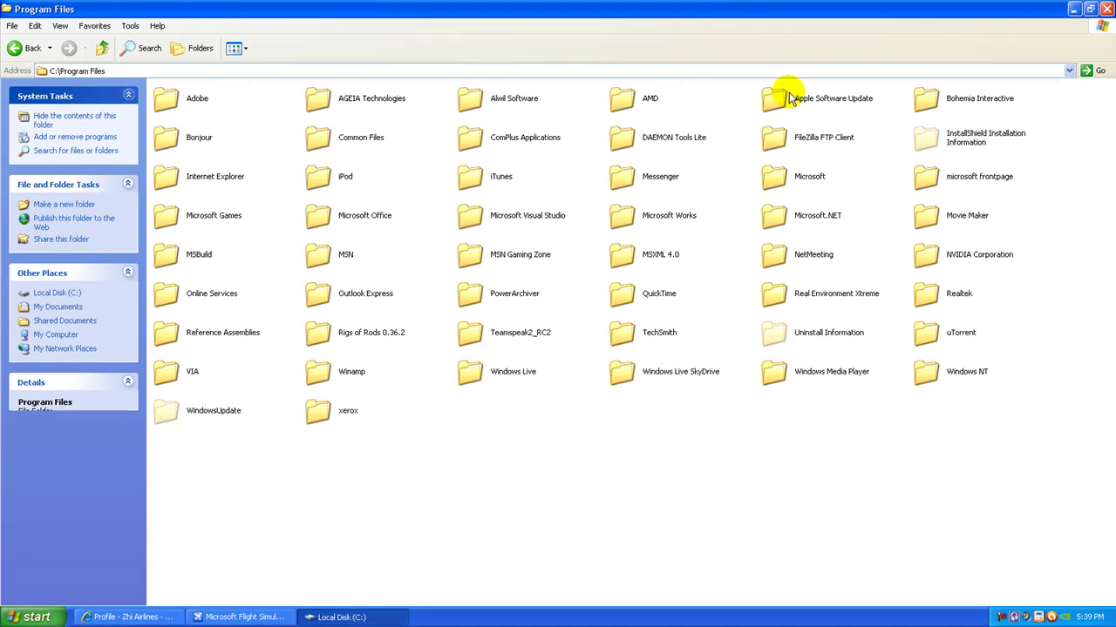
double_click(161, 214)
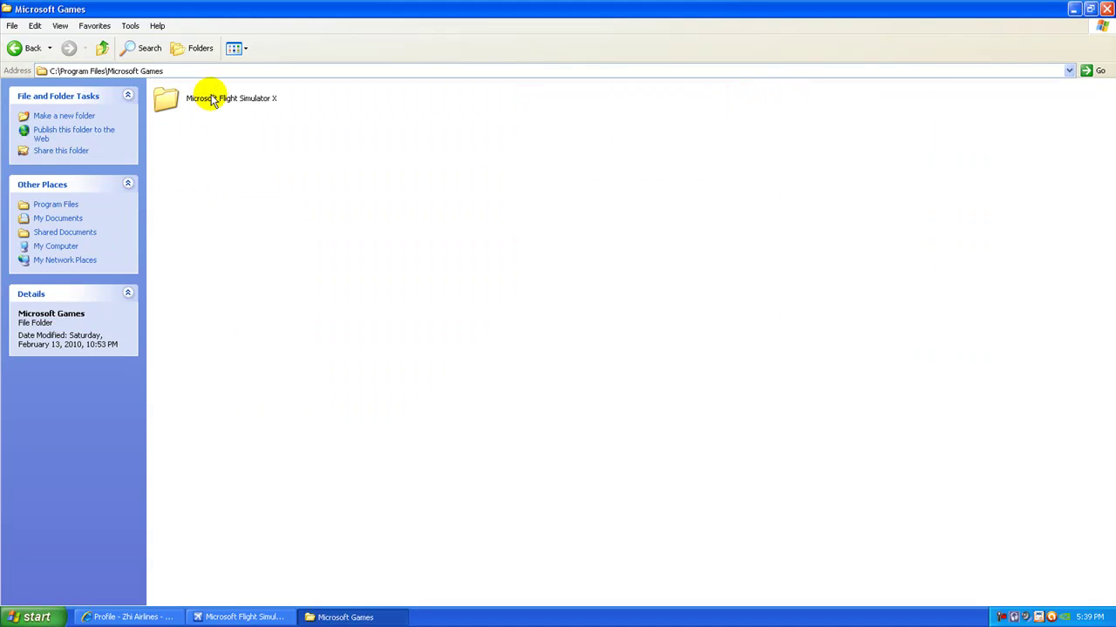
double_click(214, 98)
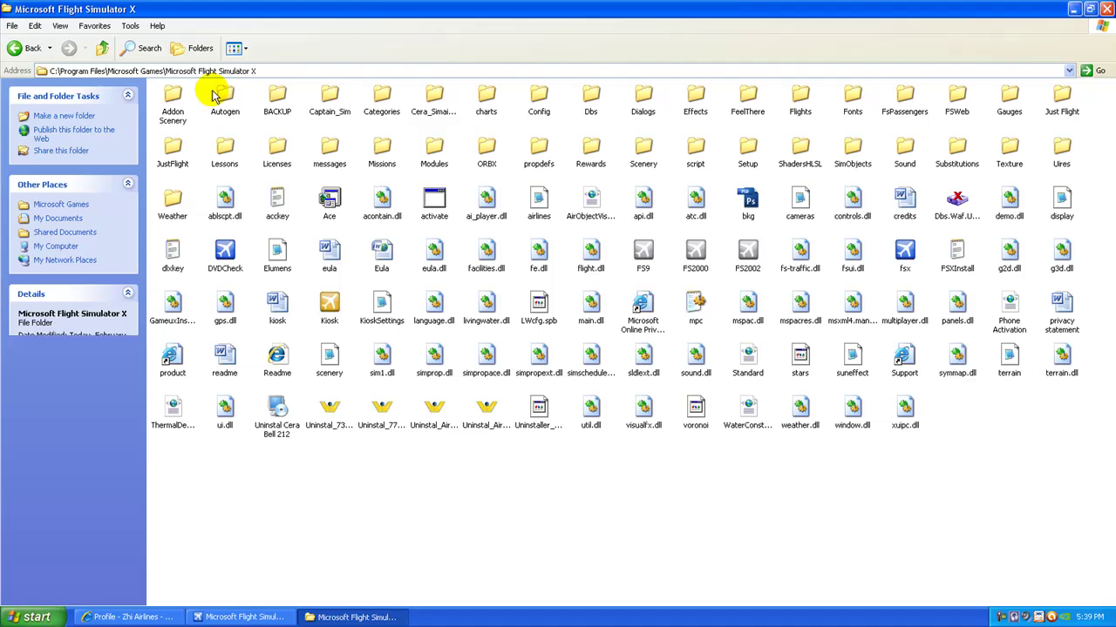
double_click(906, 96)
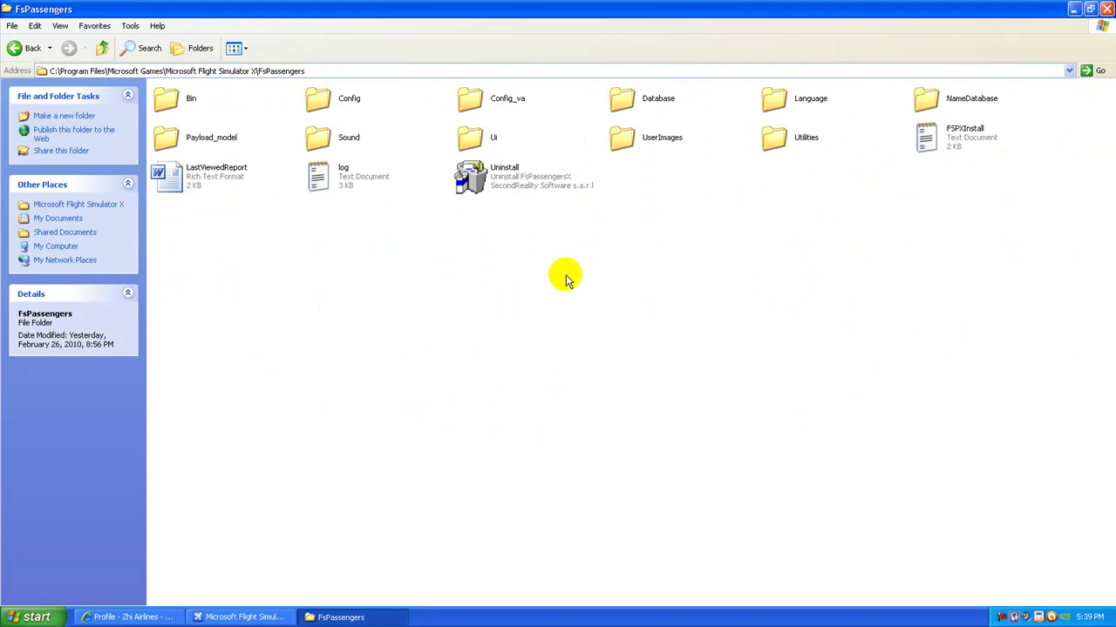
double_click(491, 90)
right_click(266, 238)
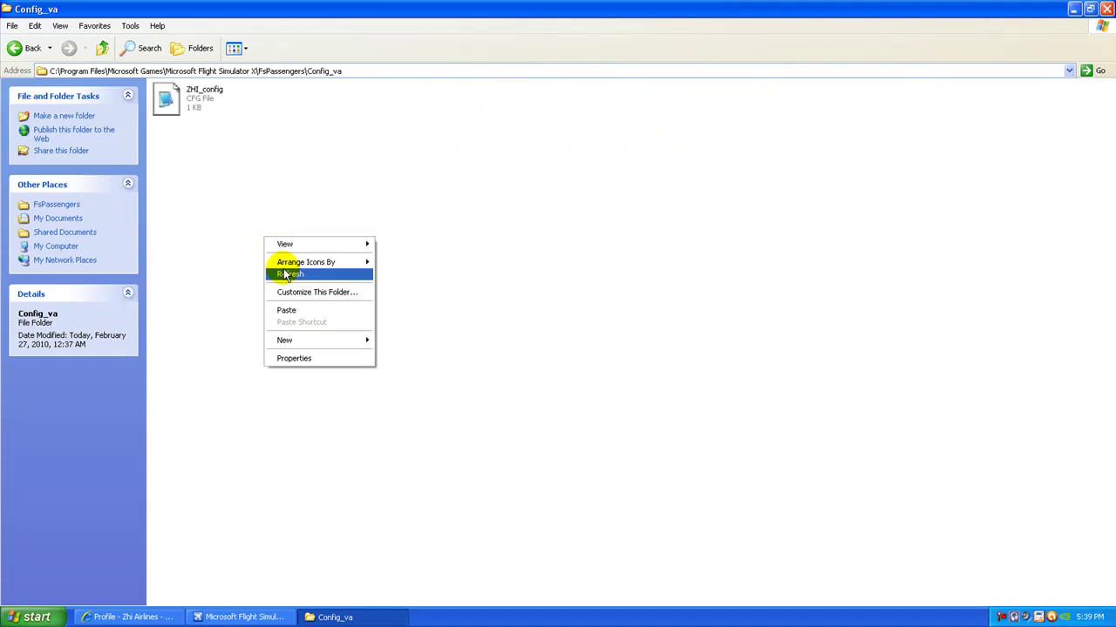
left_click(219, 164)
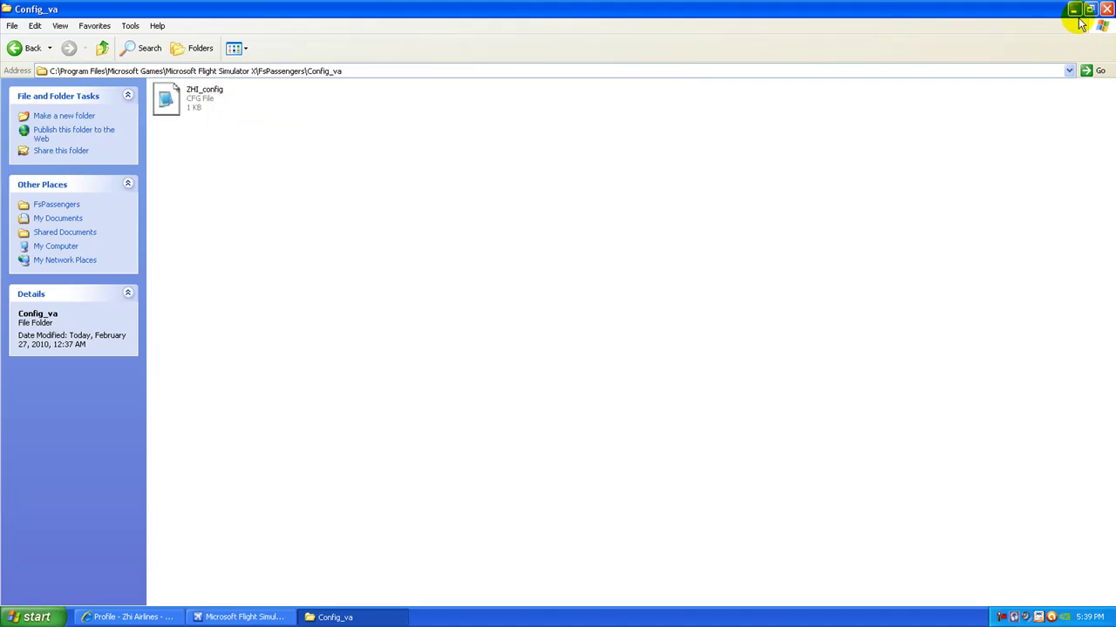
left_click(1105, 13)
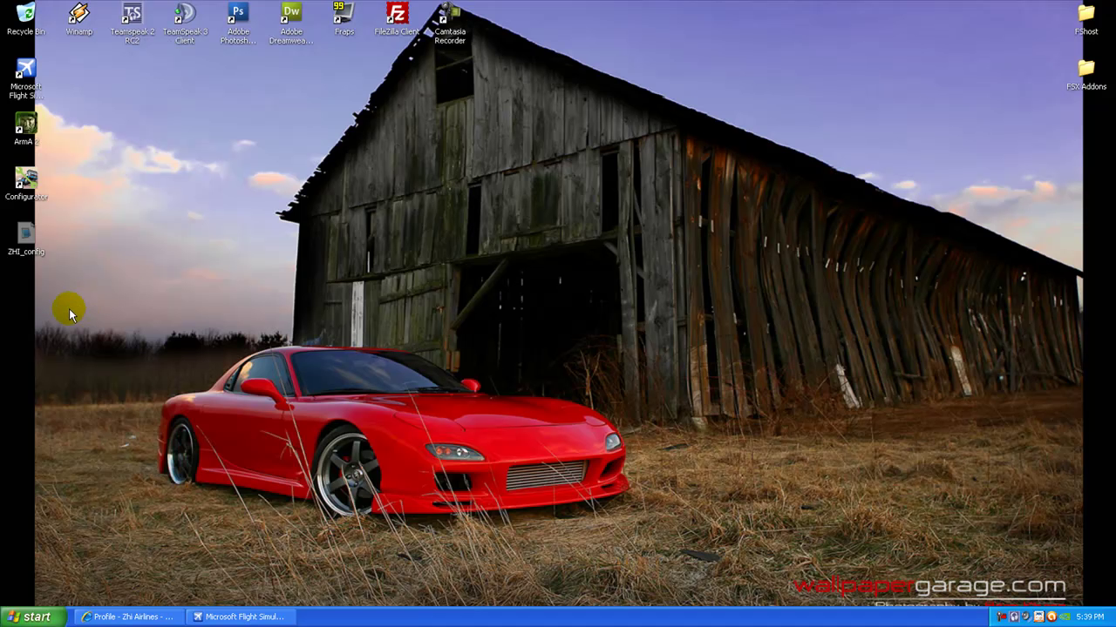
Step: Delete the ZHI_config file from the desktop by moving it to the Recycle Bin and emptying the bin
right_click(69, 308)
left_click(88, 347)
left_click_drag(78, 273, 26, 19)
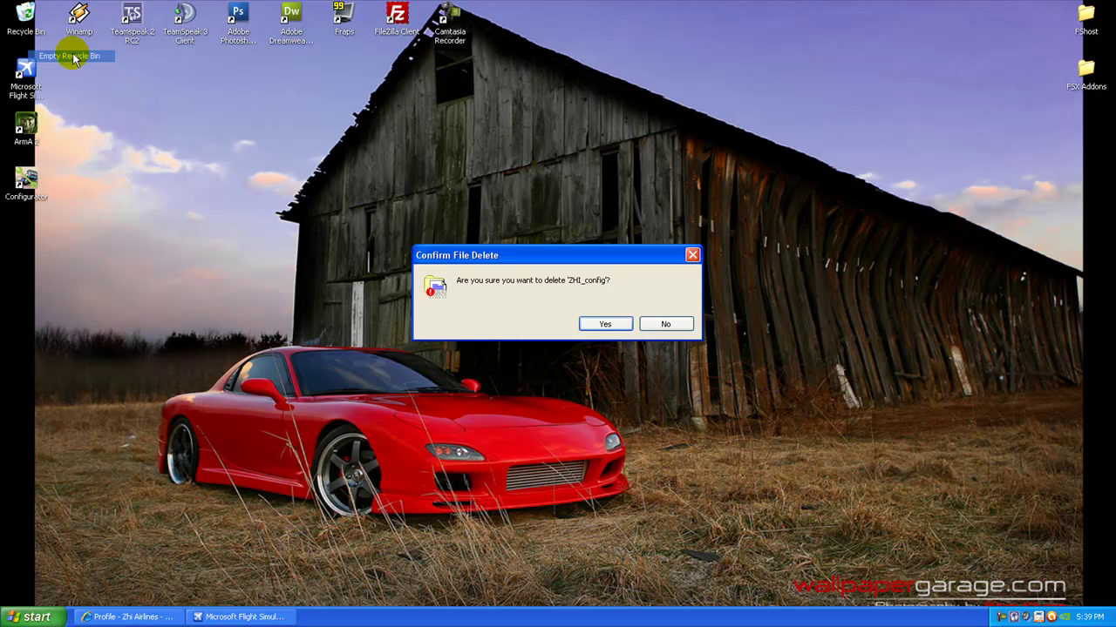
left_click(605, 323)
Step: Return to the Zhi Airlines site in Internet Explorer, open the flight schedules and add flight ZHI289 to the bids
left_click(130, 617)
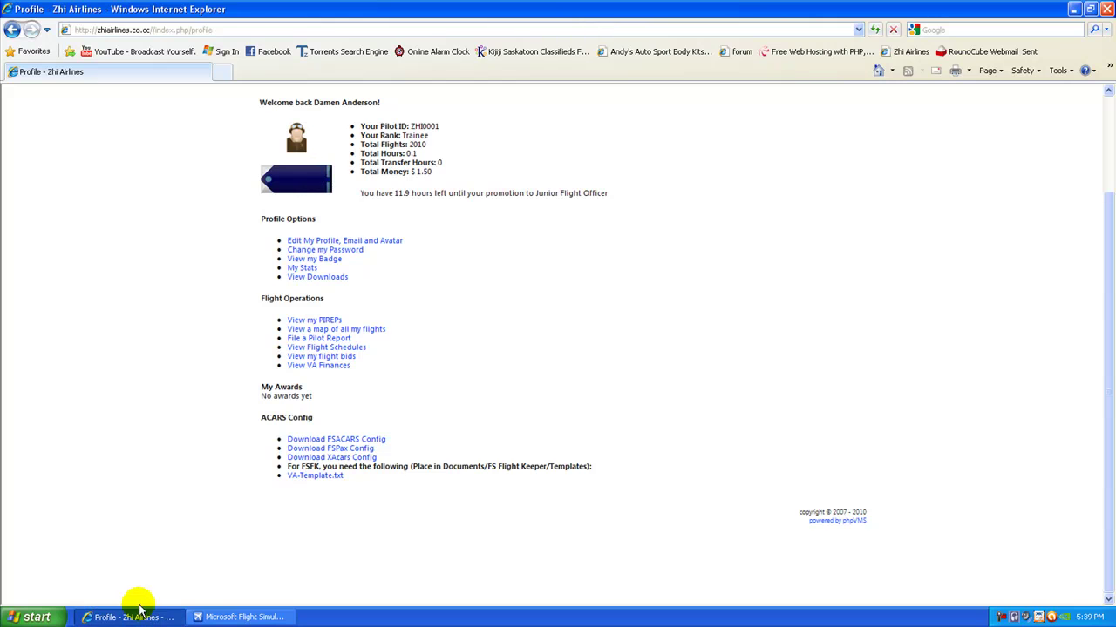
scroll(444, 326, "up", 1)
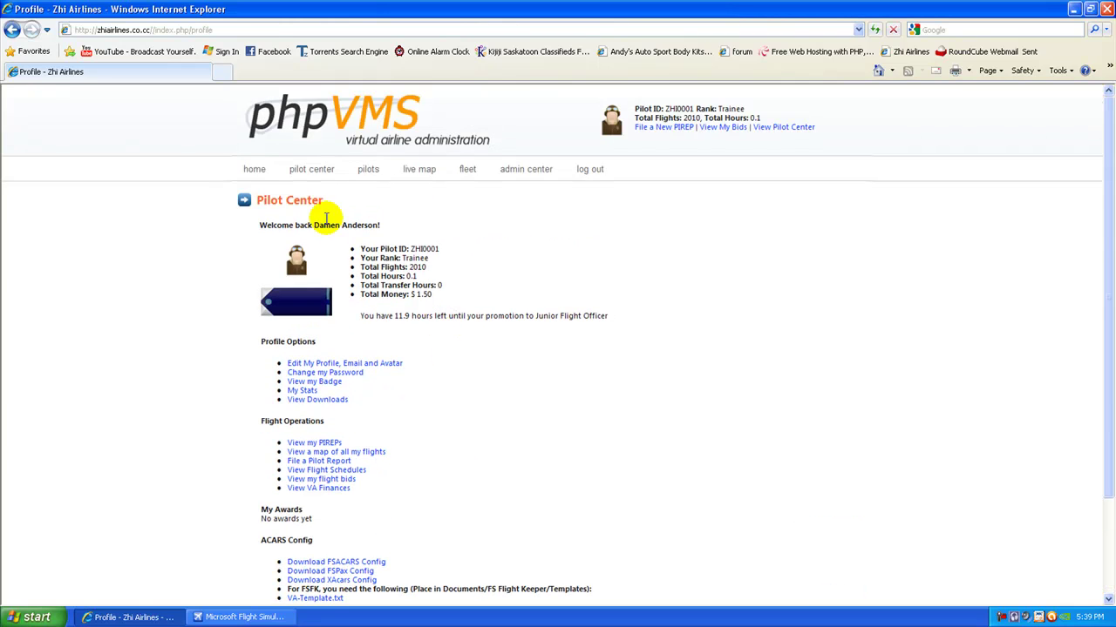
left_click(251, 170)
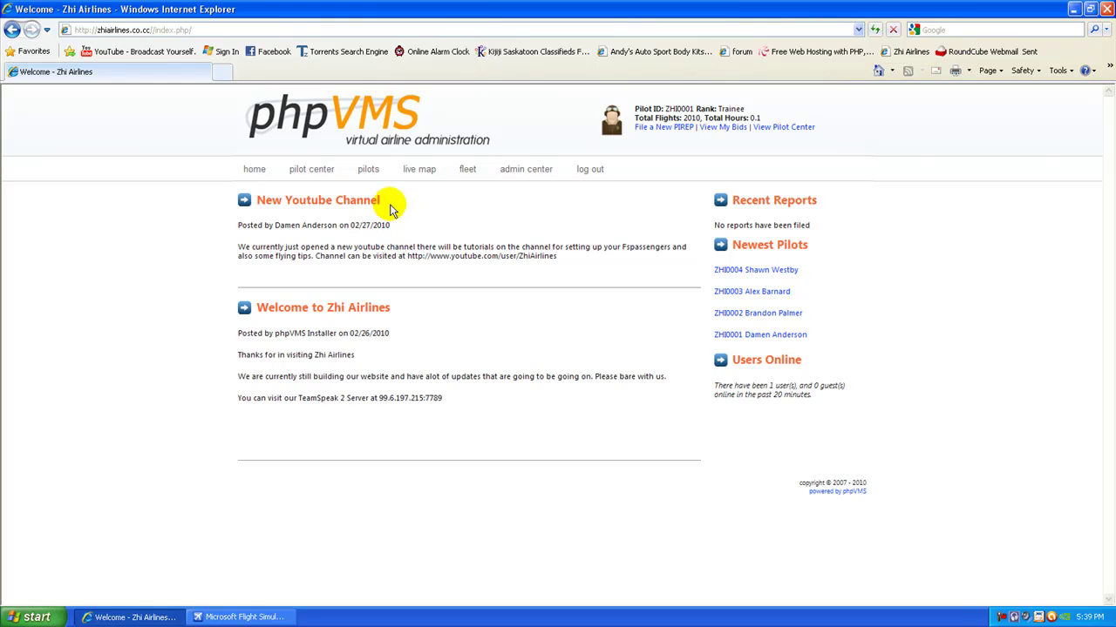
left_click(314, 168)
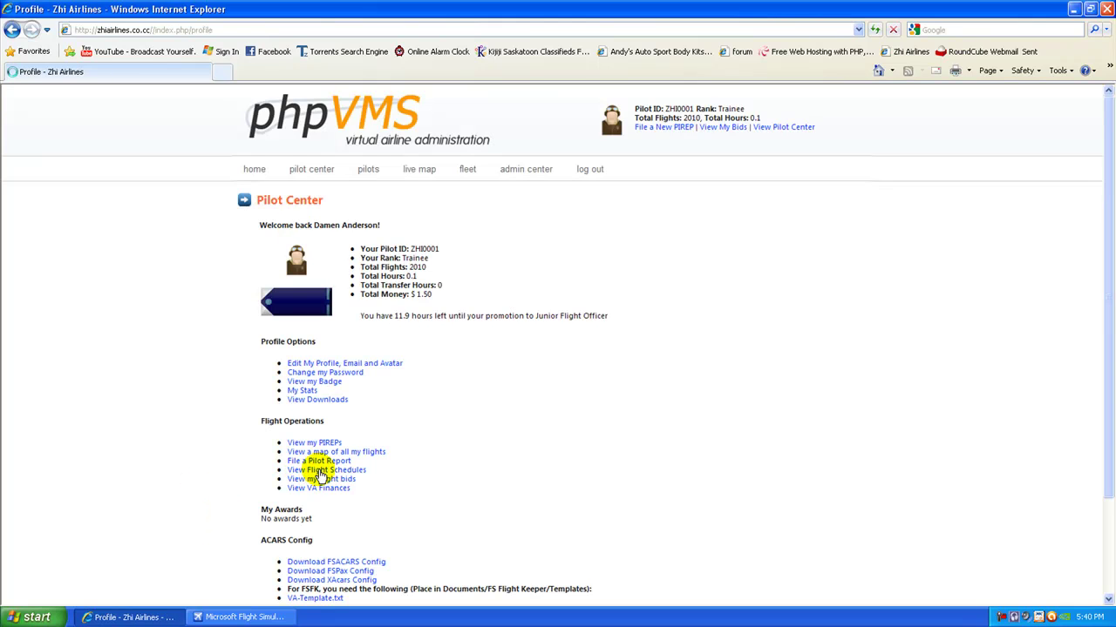
left_click(320, 471)
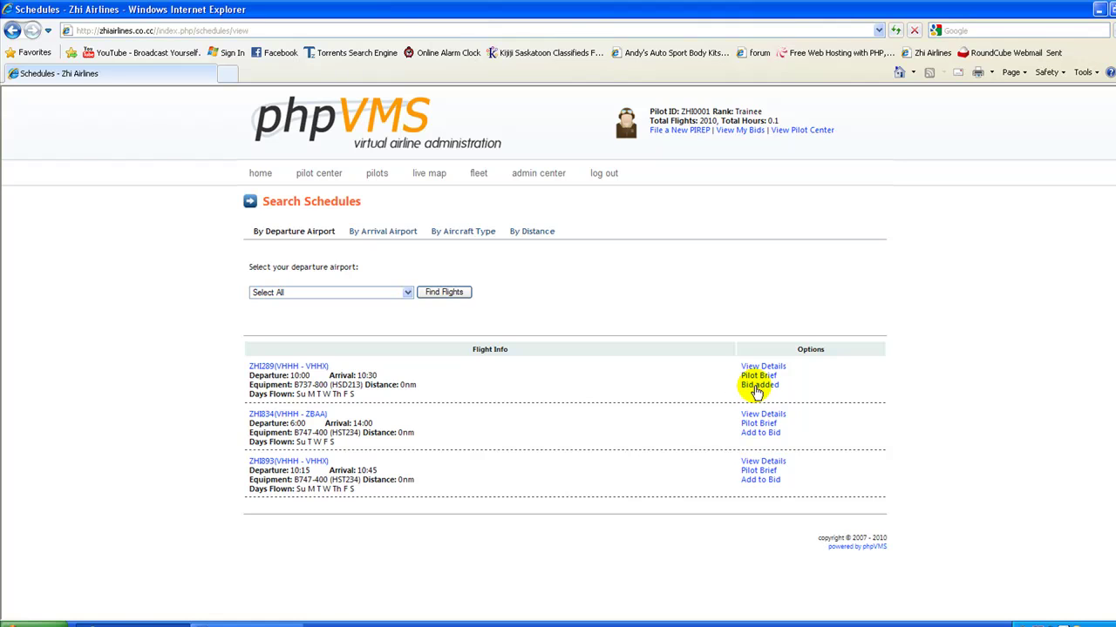
Step: Open the pilot's flight bids list from the pilot center
left_click(323, 175)
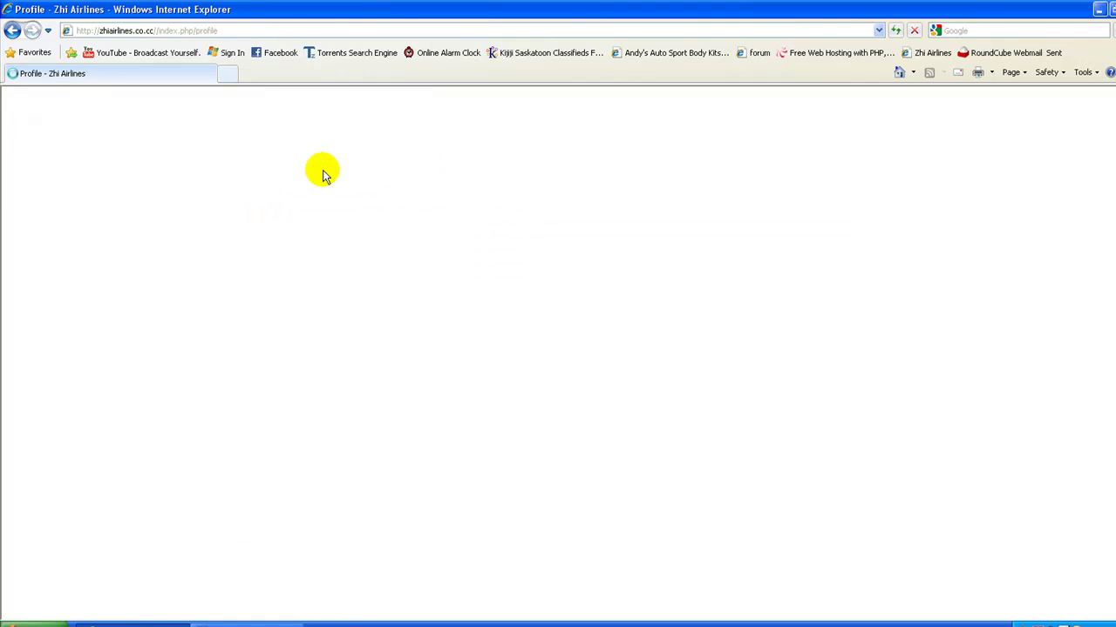
scroll(339, 431, "down", 2)
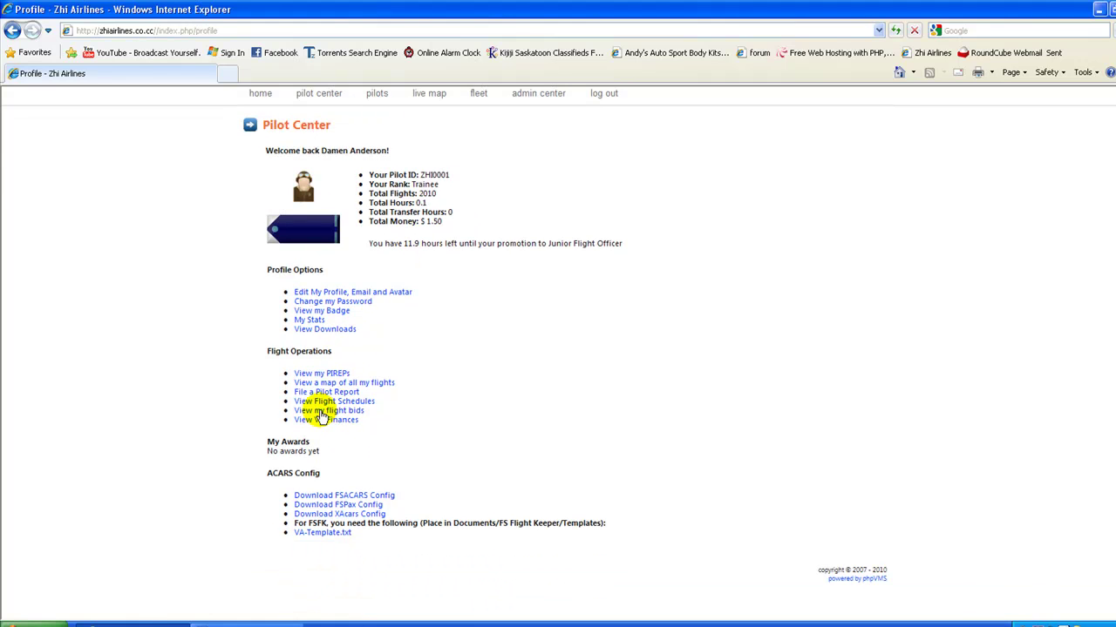
left_click(320, 414)
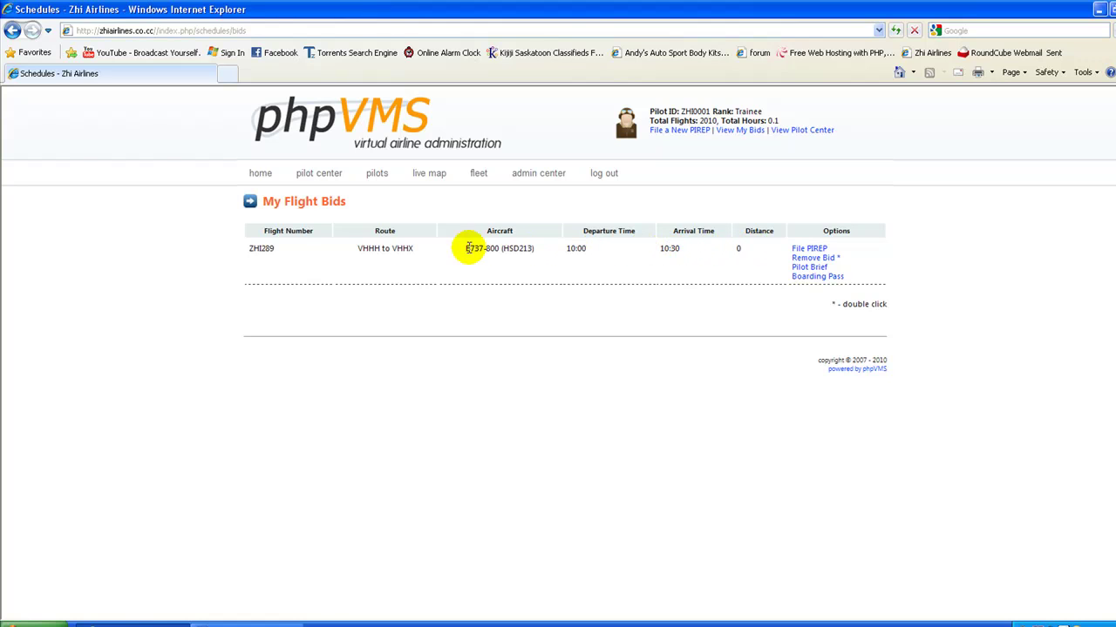
Step: Examine the flight number of the VHHH to VHHX bid and return to the site's home page
double_click(259, 250)
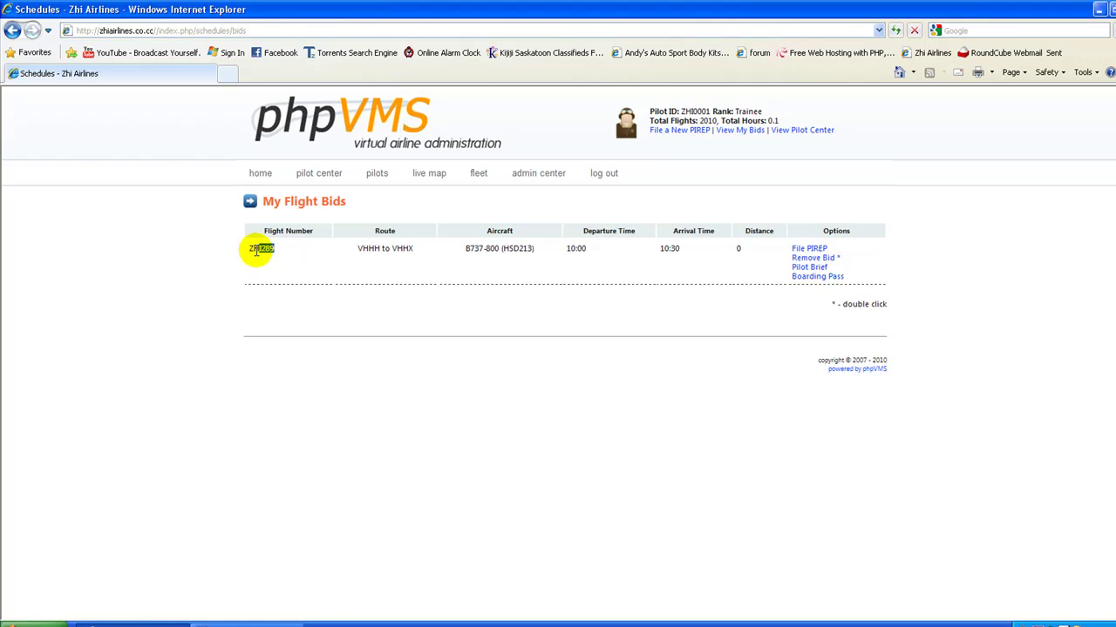
left_click_drag(277, 249, 254, 251)
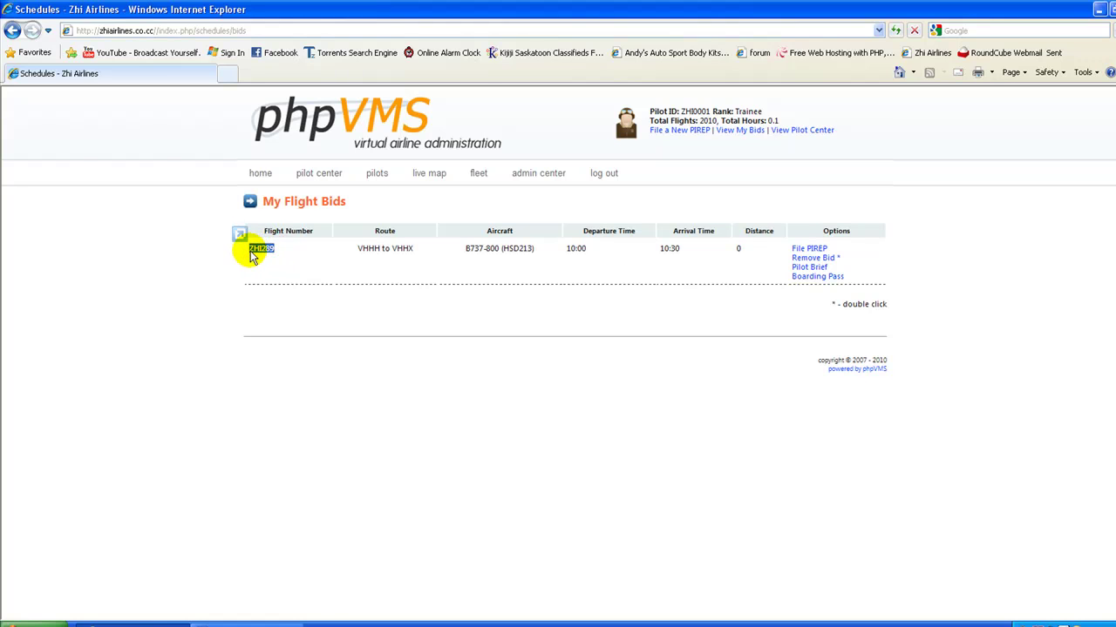
mouse_move(250, 257)
left_mouse_down()
mouse_move(281, 254)
mouse_move(237, 246)
mouse_move(248, 252)
left_mouse_up()
left_click_drag(250, 253, 278, 251)
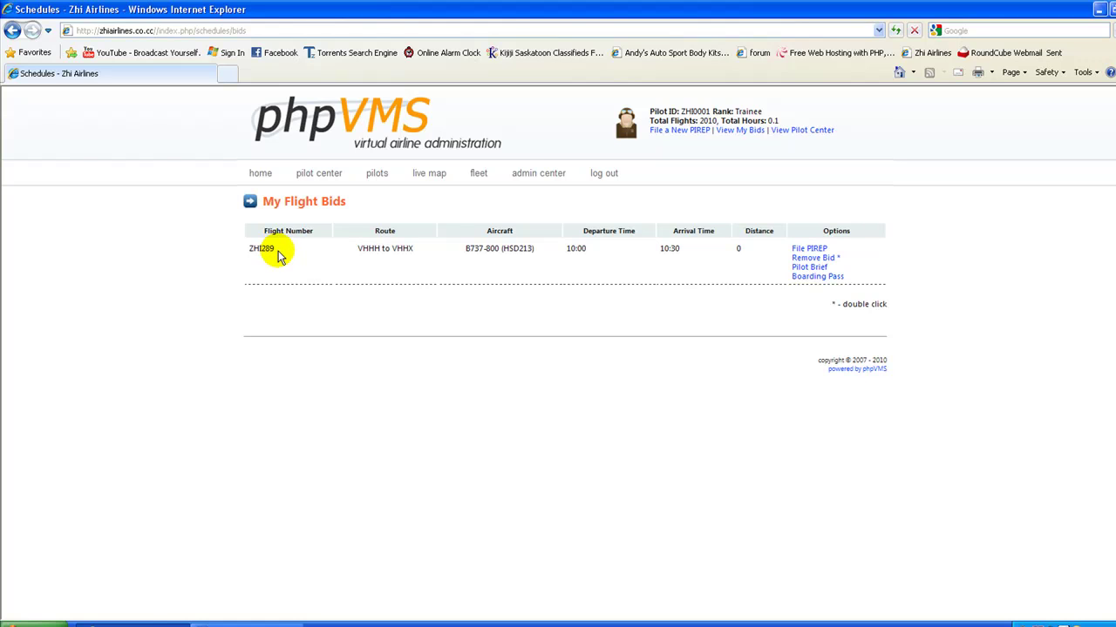
left_click_drag(279, 251, 256, 249)
left_click(270, 250)
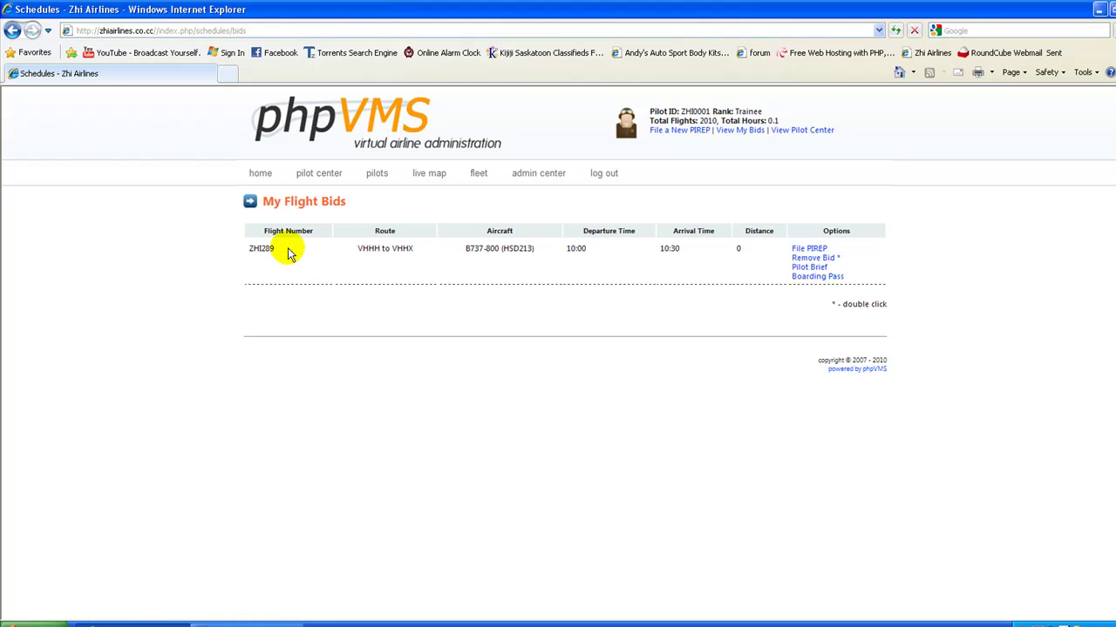
left_click(266, 178)
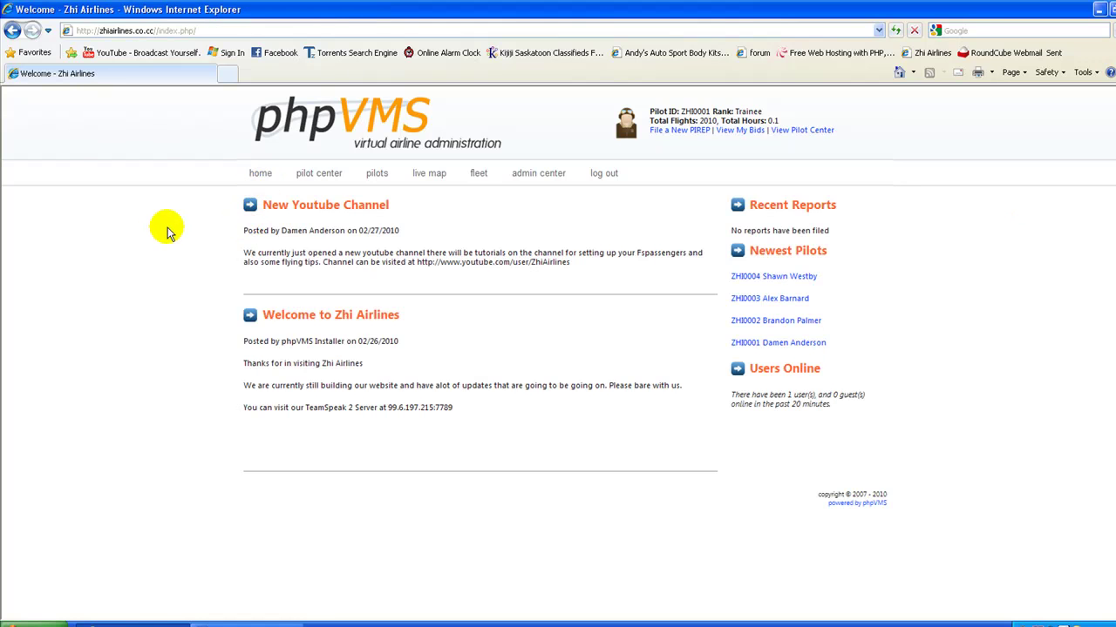